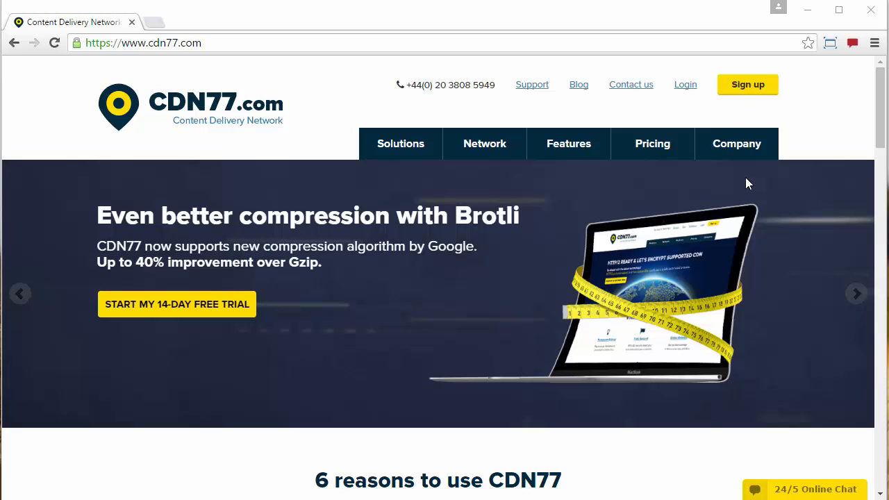
# Log in to the CDN77 client area and open the form for creating a new CDN resource.
pyautogui.click(686, 86)
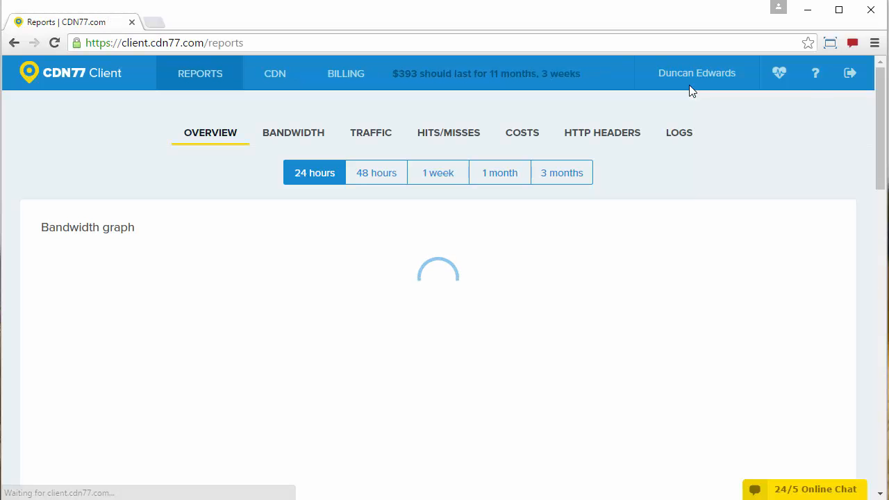
pyautogui.click(272, 74)
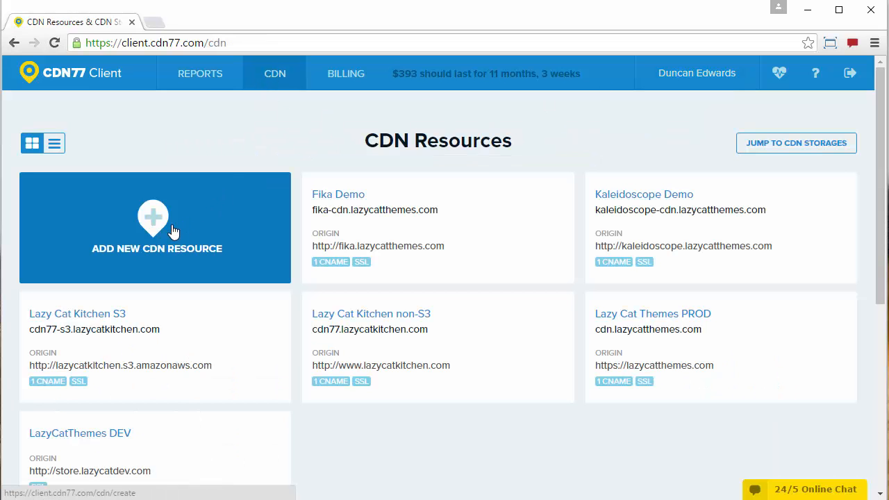
pyautogui.click(174, 232)
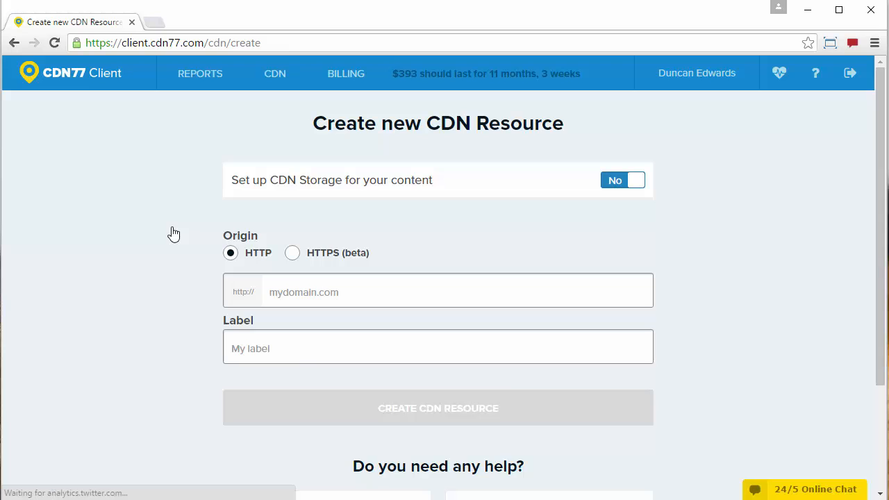
# Create a CDN resource with the HTTP origin kaleidoscope.lazycatdev.com and the label Kaleidoscope DEV.
pyautogui.click(310, 294)
pyautogui.write('kalei')
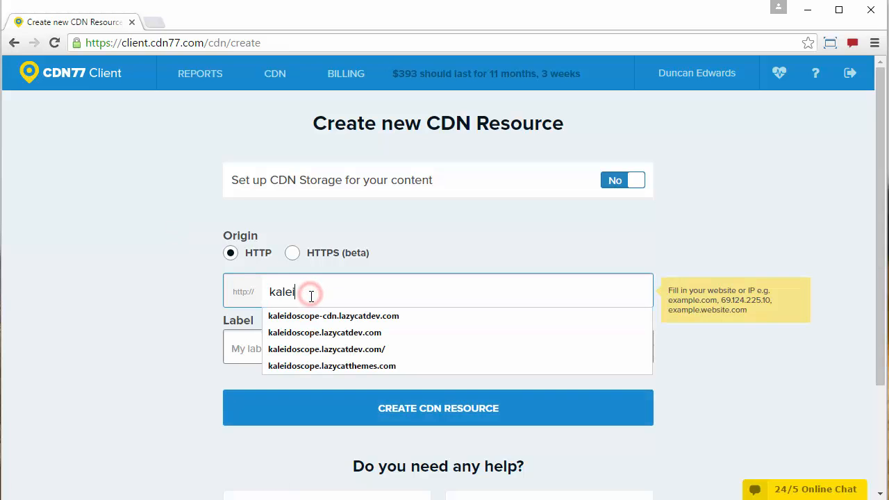
pyautogui.write('doscope.lazycatdev.co')
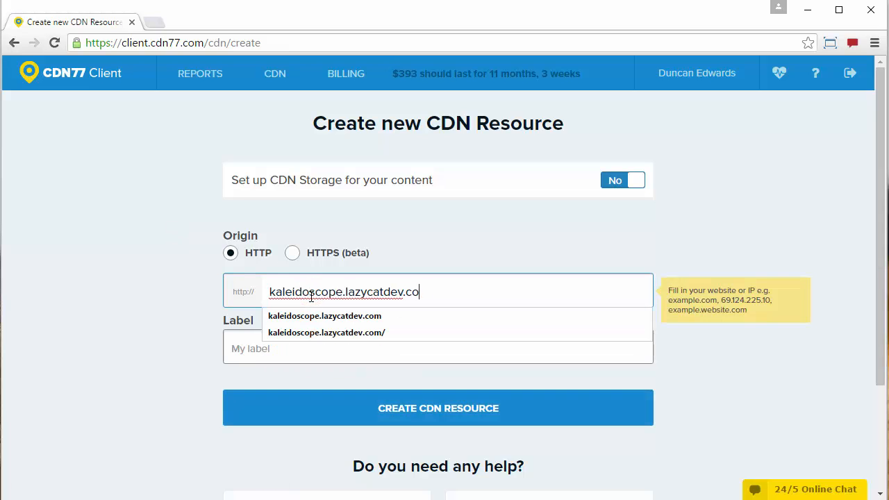
pyautogui.write('m')
pyautogui.press('Tab')
pyautogui.write('Kaleidoscope DEV')
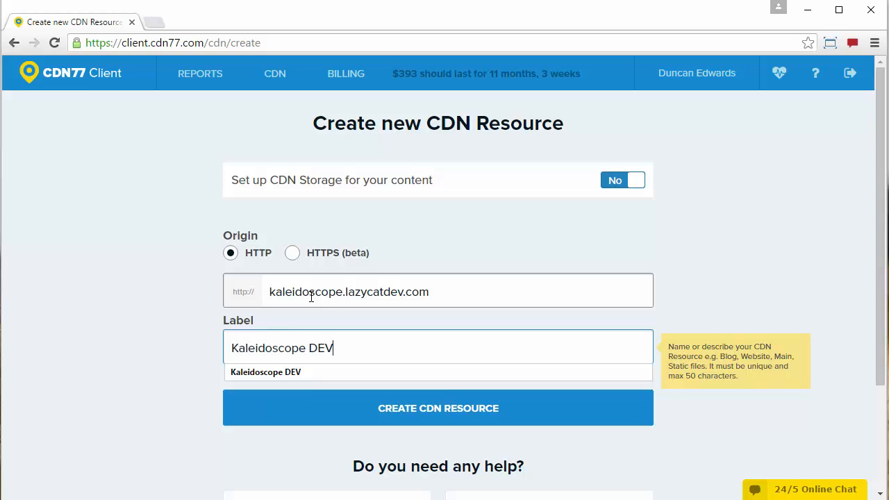
pyautogui.click(516, 417)
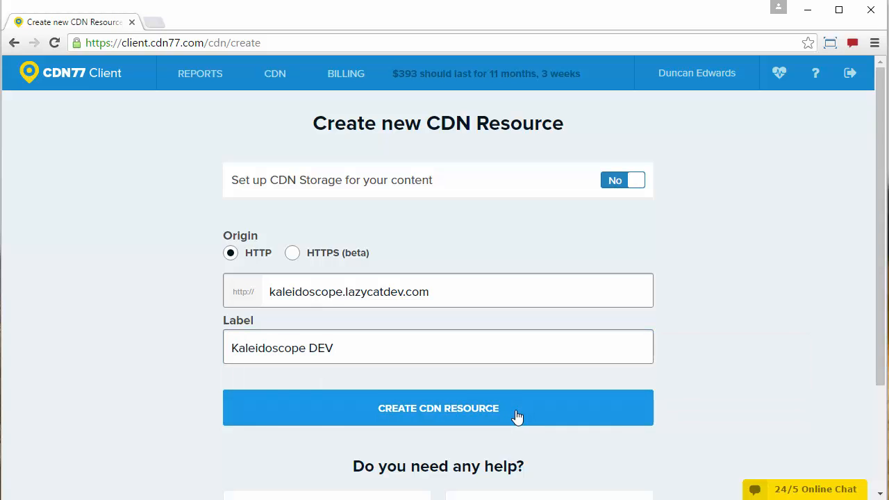
pyautogui.click(516, 417)
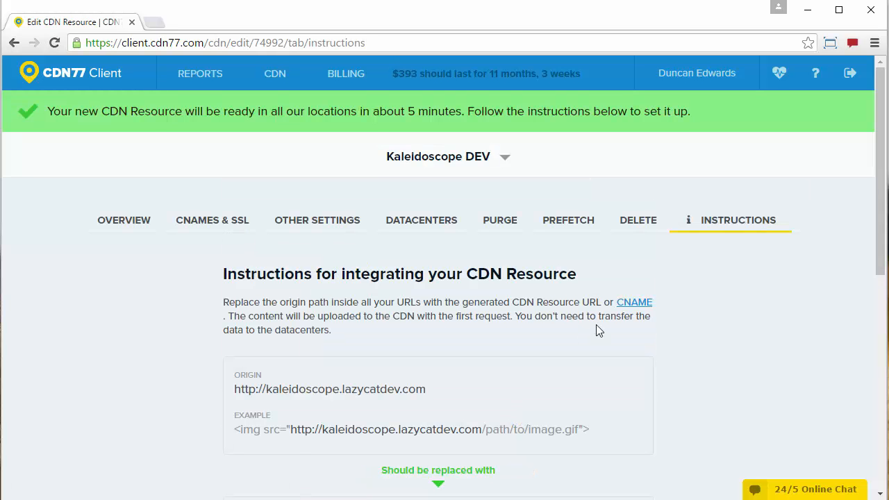
# Find the generated CDN Resource URL in the integration instructions and highlight it.
pyautogui.scroll(-3, 596, 330)
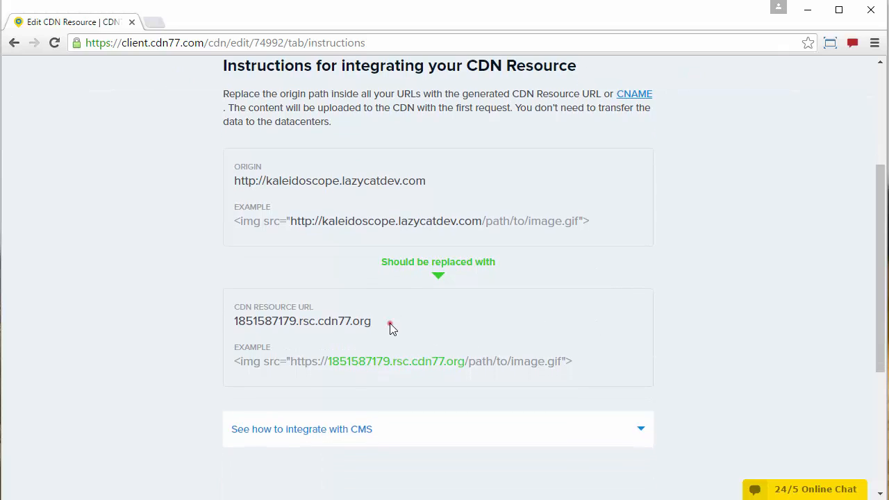
pyautogui.moveTo(390, 324); pyautogui.dragTo(211, 328)
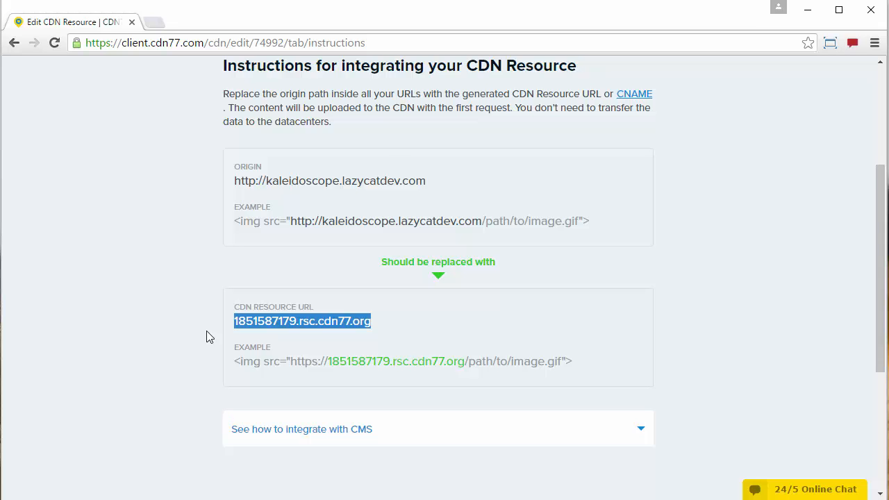
# Add the CNAME cdn.lazycatdev.com to the Kaleidoscope DEV resource.
pyautogui.scroll(3, 215, 278)
pyautogui.click(222, 226)
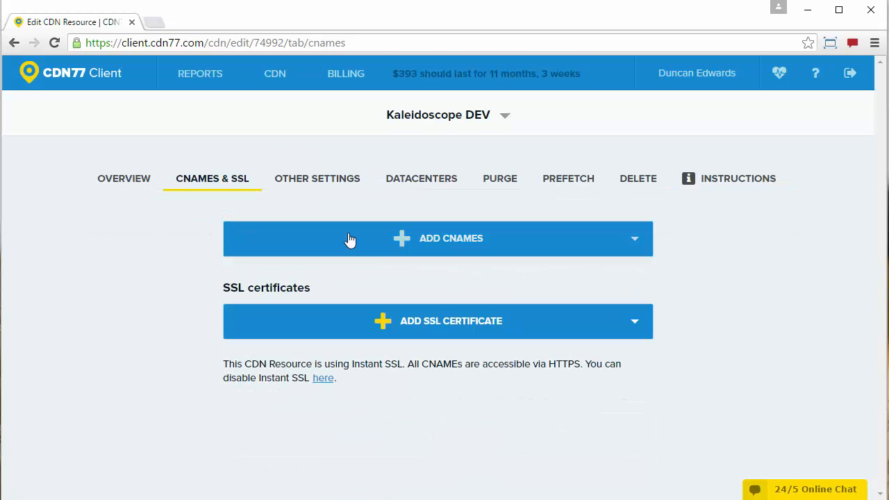
pyautogui.click(444, 235)
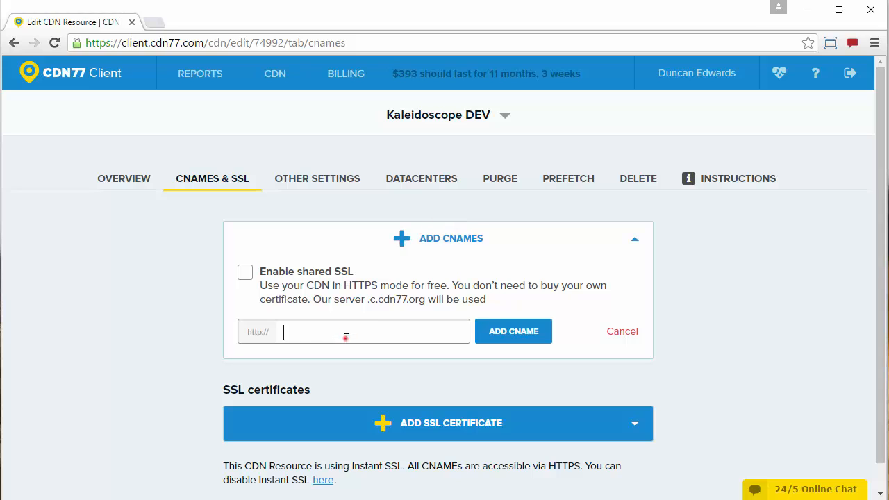
pyautogui.click(348, 335)
pyautogui.write('cdn.lazycatdev.com')
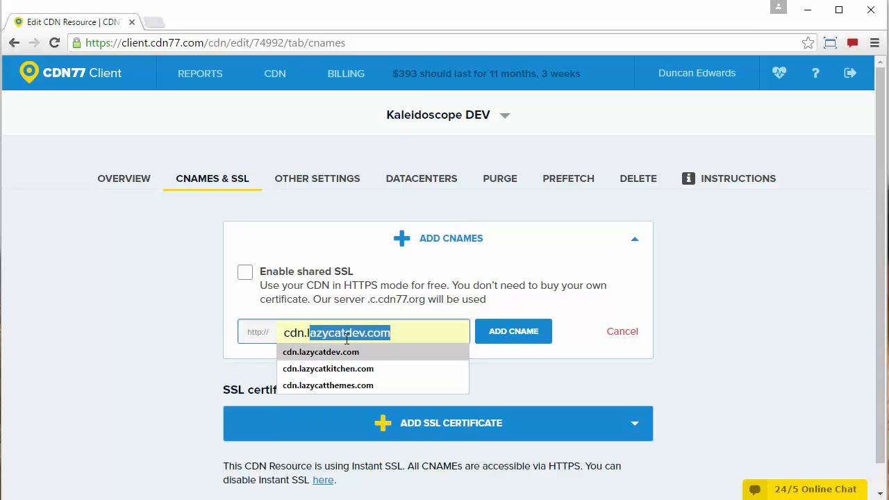
pyautogui.click(327, 352)
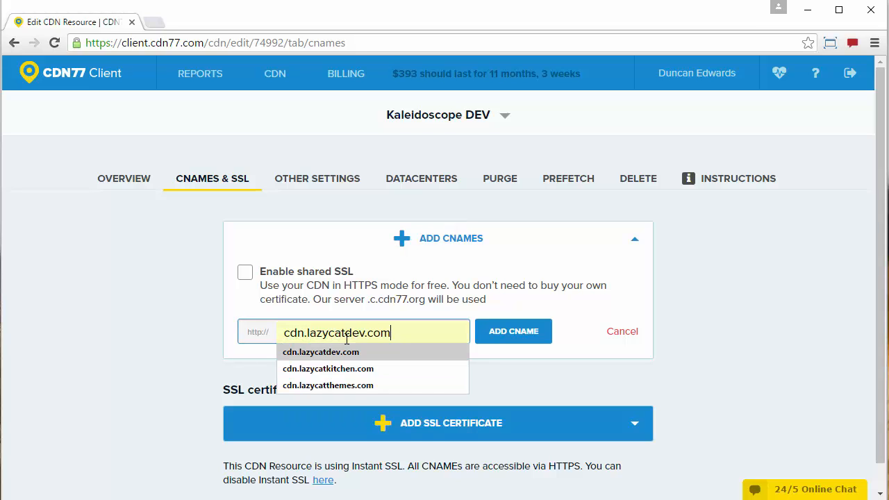
pyautogui.click(525, 332)
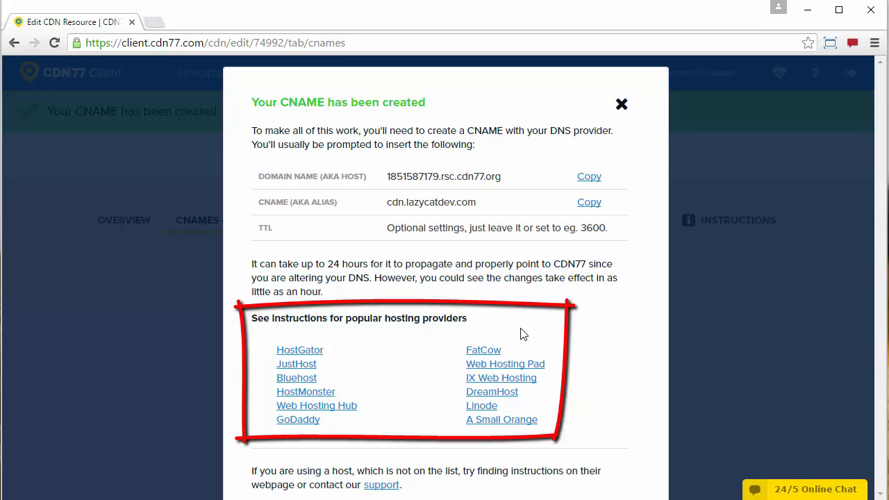
# Open the Bluehost hosting account home page in a new browser tab.
pyautogui.hotkey('ctrl', 't')
pyautogui.write('blueh')
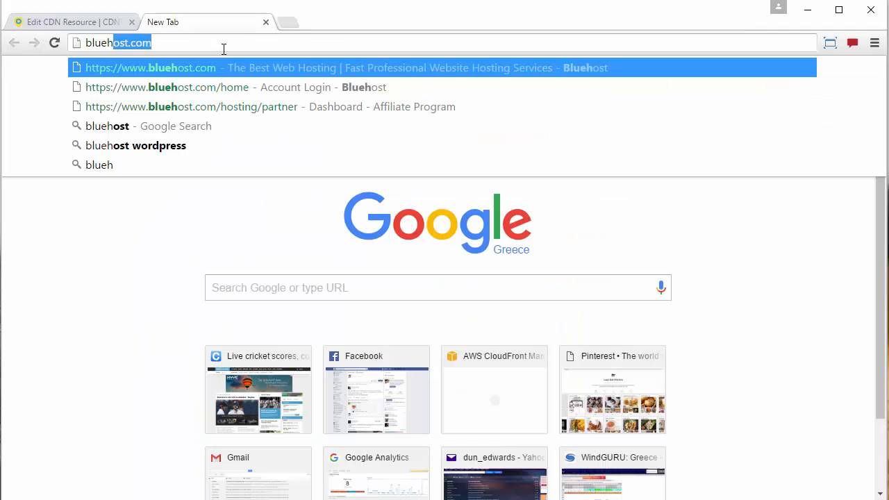
pyautogui.press('Down')
pyautogui.press('Return')
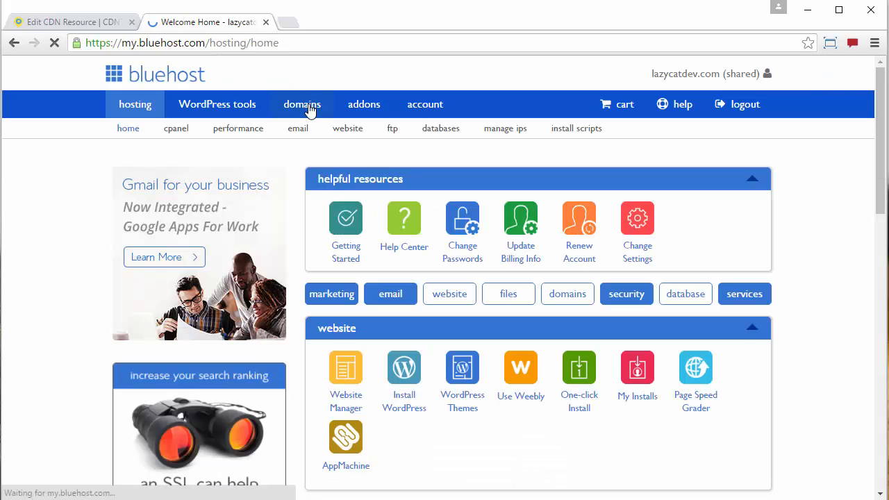
# Select the domain lazycatdev.com in the Bluehost domain manager and open its DNS zone editor.
pyautogui.click(309, 105)
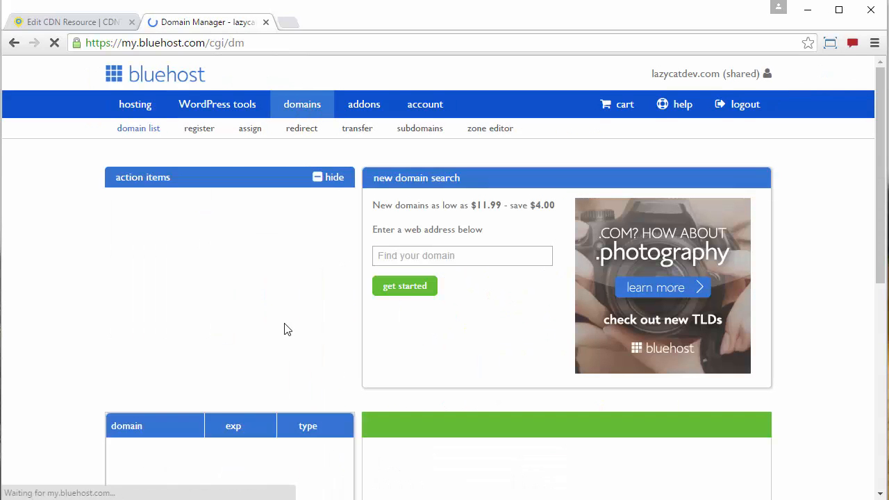
pyautogui.scroll(-3, 285, 330)
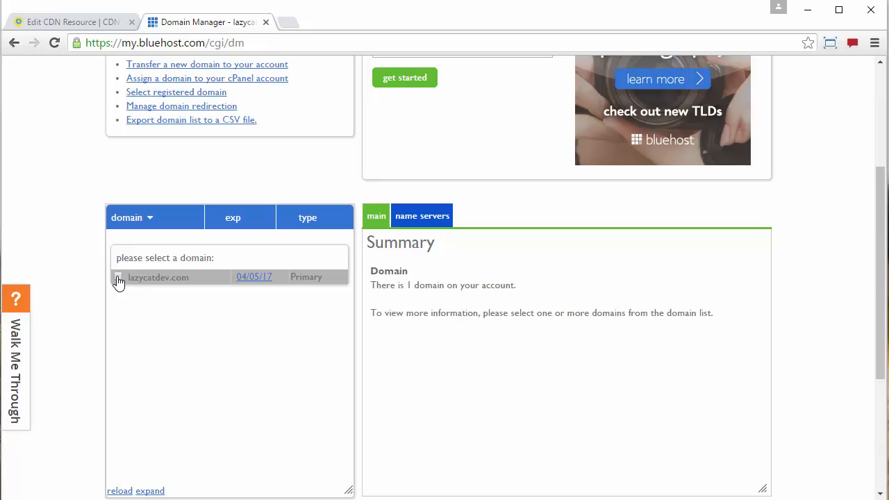
pyautogui.click(118, 277)
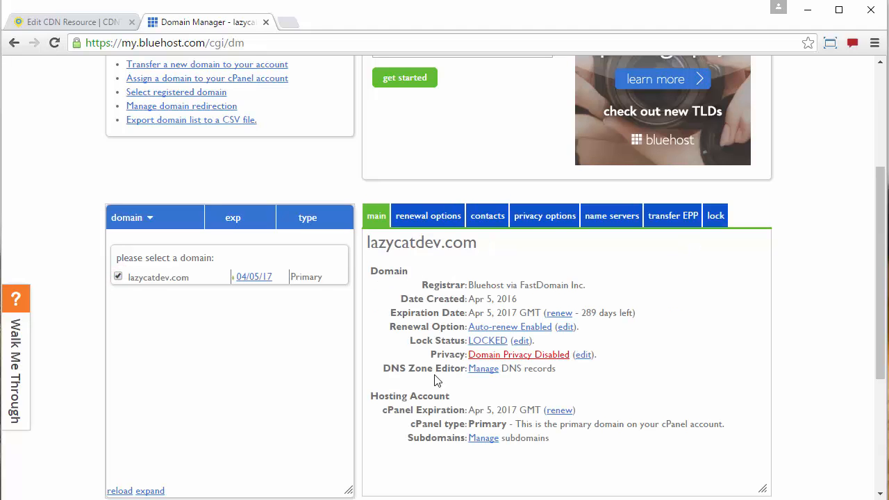
pyautogui.click(484, 372)
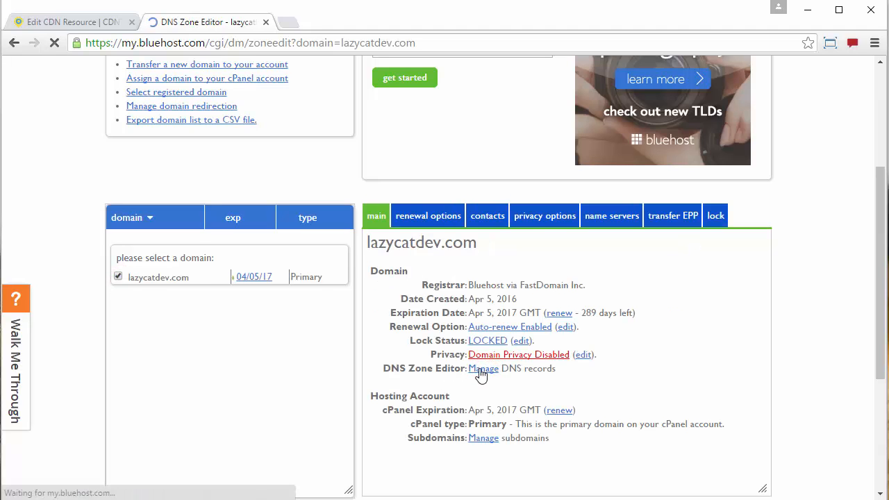
# Prepare a new DNS record with the host record cdn and the type CNAME.
pyautogui.scroll(-2, 476, 373)
pyautogui.click(213, 294)
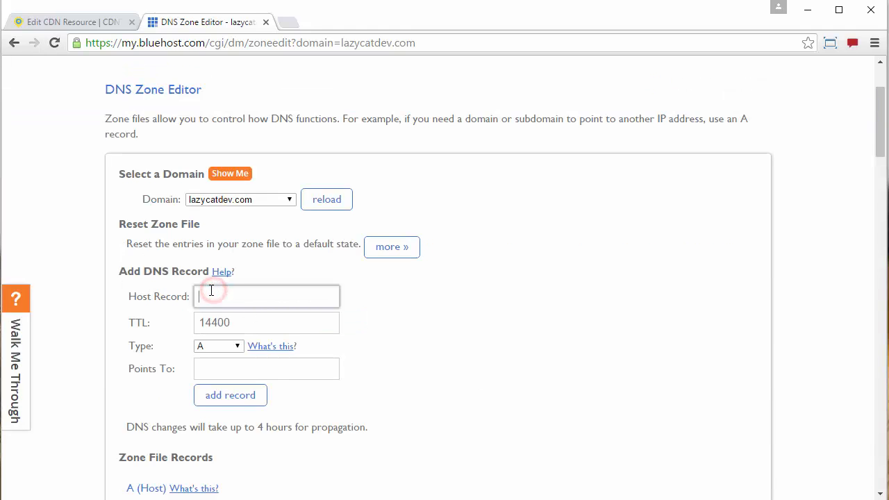
pyautogui.write('cdn')
pyautogui.click(236, 345)
pyautogui.click(231, 369)
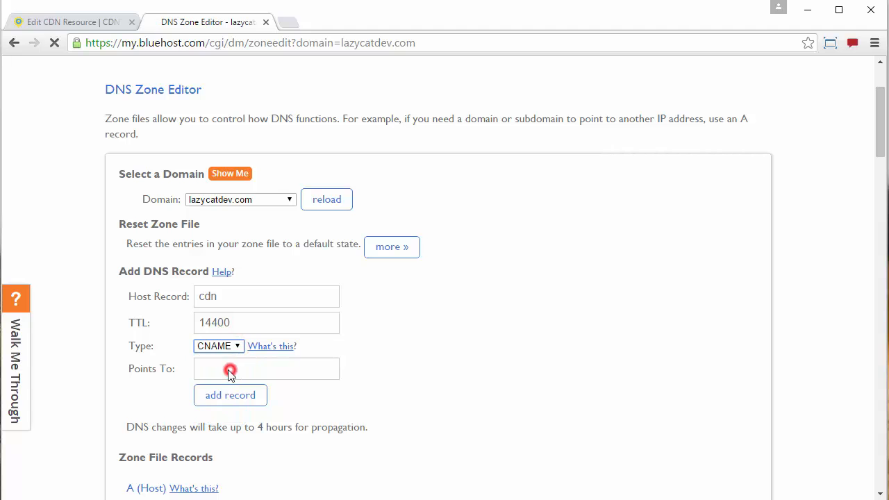
pyautogui.click(230, 372)
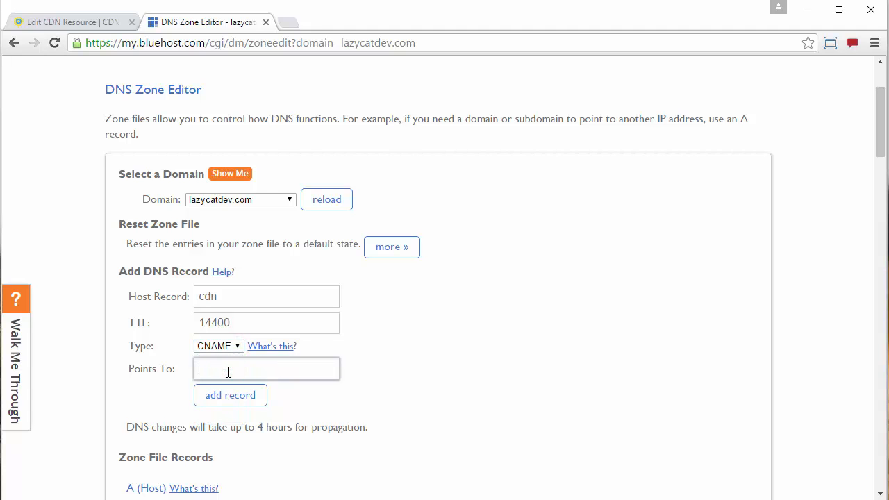
# Copy the CDN Resource URL from the CDN77 overview, point the record to 1851587179.rsc.cdn77.org and add it to the zone.
pyautogui.click(94, 22)
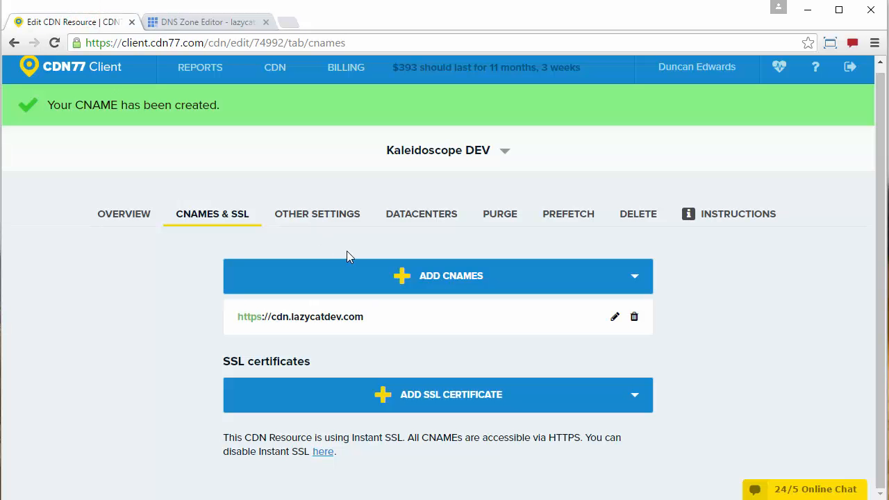
pyautogui.click(139, 213)
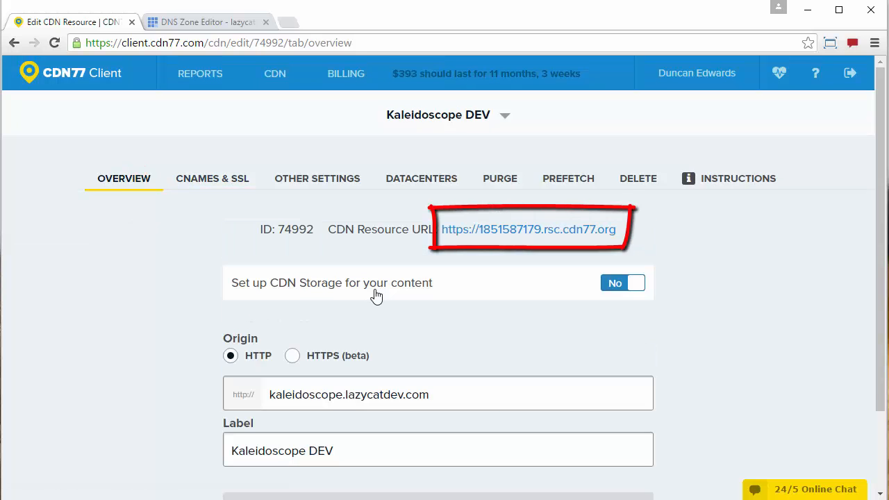
pyautogui.click(254, 366)
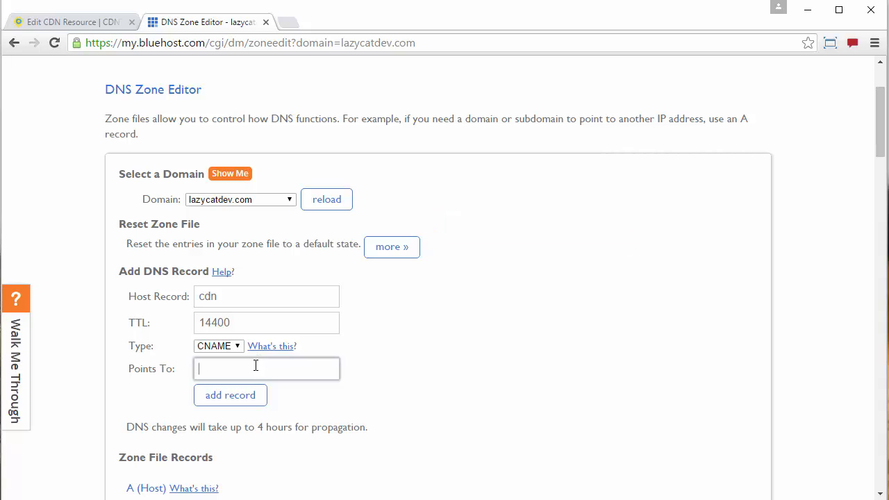
pyautogui.rightClick(255, 365)
pyautogui.click(290, 450)
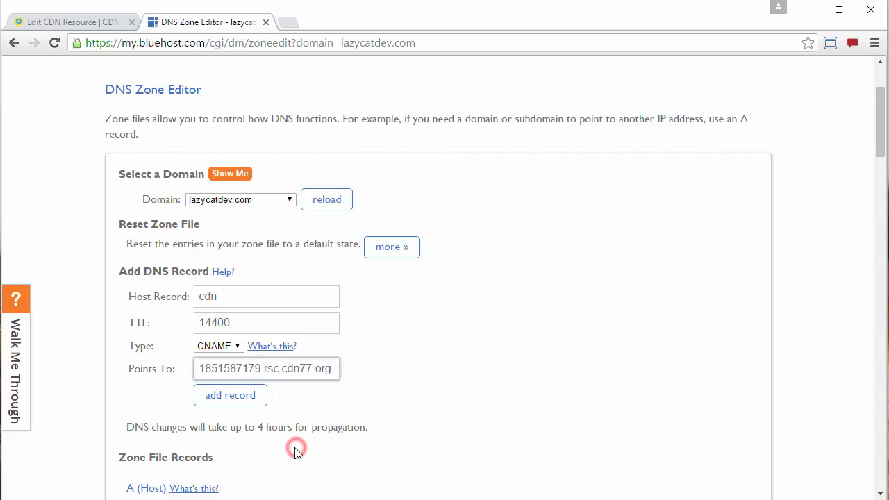
pyautogui.click(239, 401)
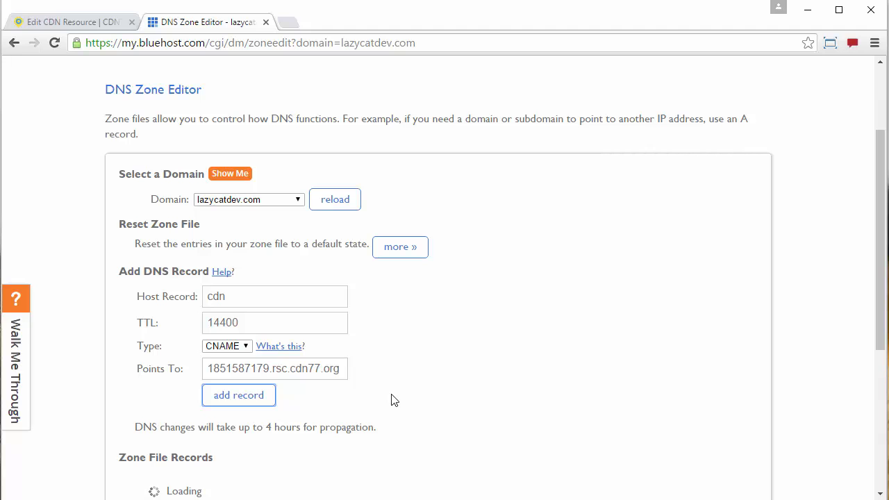
pyautogui.scroll(-9, 392, 399)
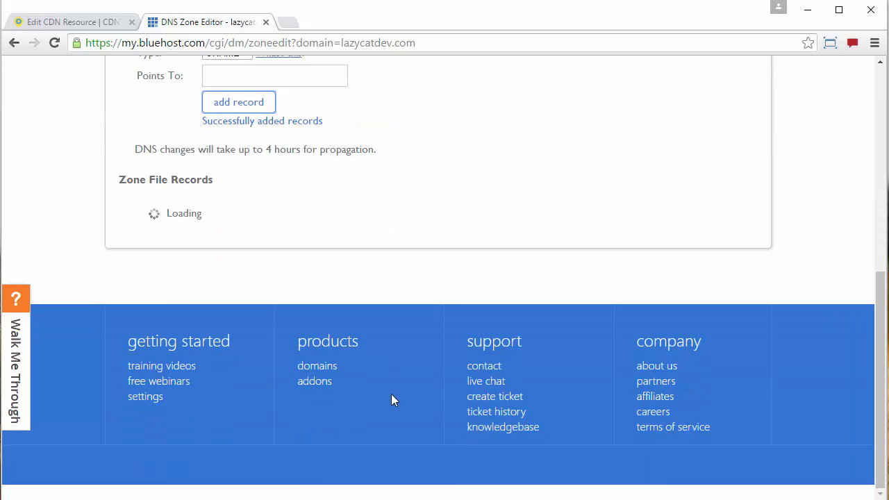
pyautogui.scroll(-9, 391, 399)
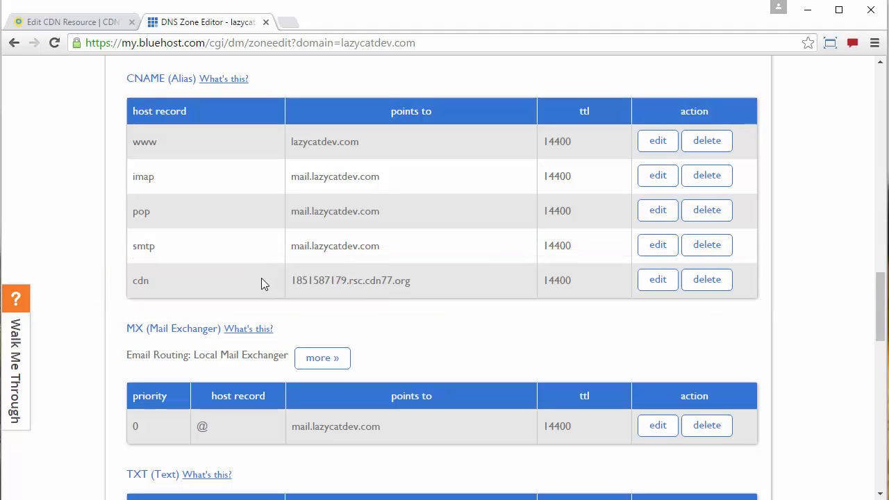
# Open the site kaleidoscope.lazycatdev.com in a new browser tab.
pyautogui.click(289, 23)
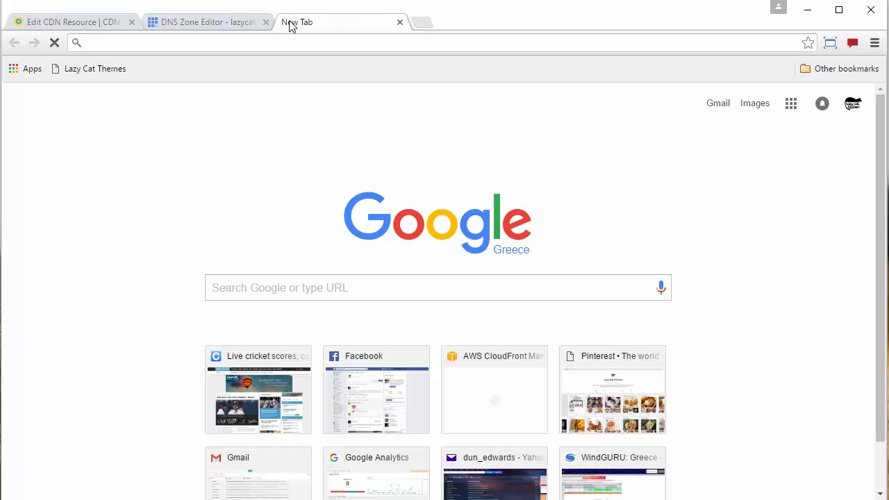
pyautogui.write('kaleidoscope.lazycatdev.com')
pyautogui.press('Return')
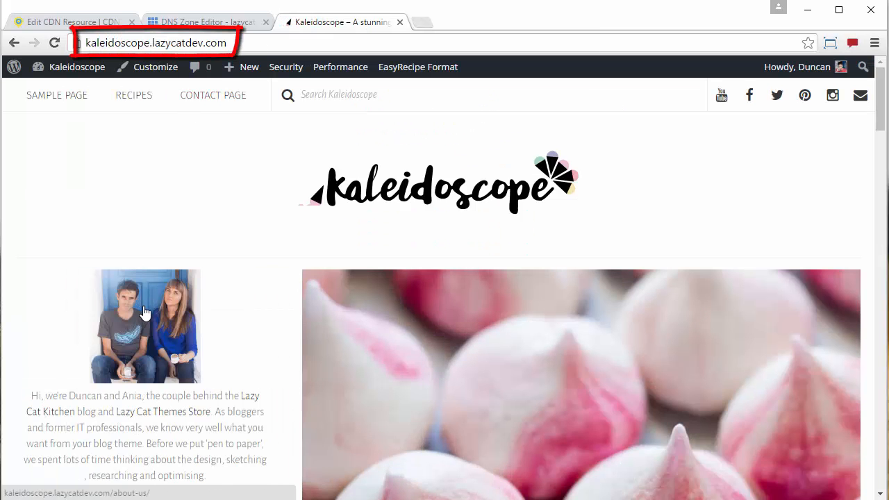
# Copy the image address of the couple's photo in the sidebar and load it in a new tab.
pyautogui.rightClick(146, 311)
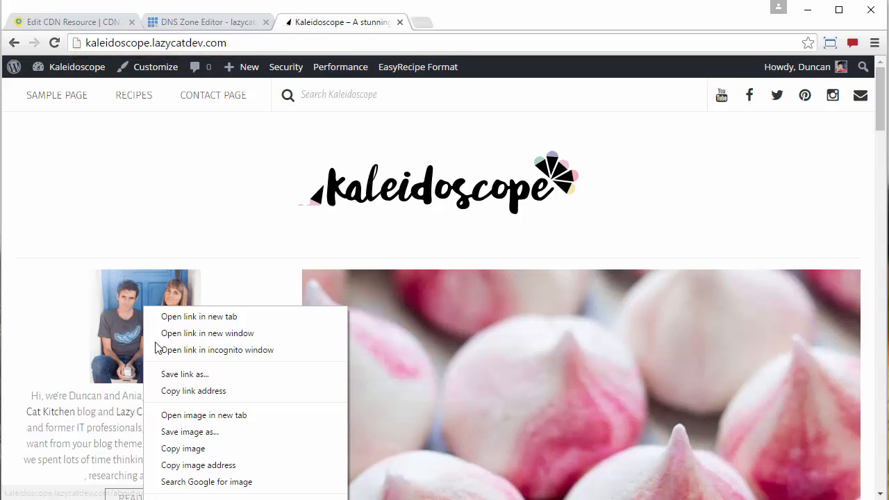
pyautogui.click(171, 466)
pyautogui.click(425, 23)
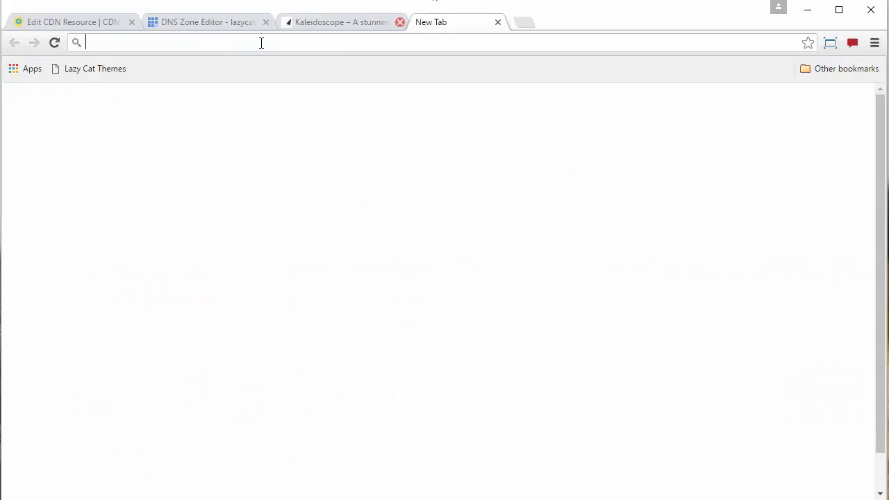
pyautogui.rightClick(201, 46)
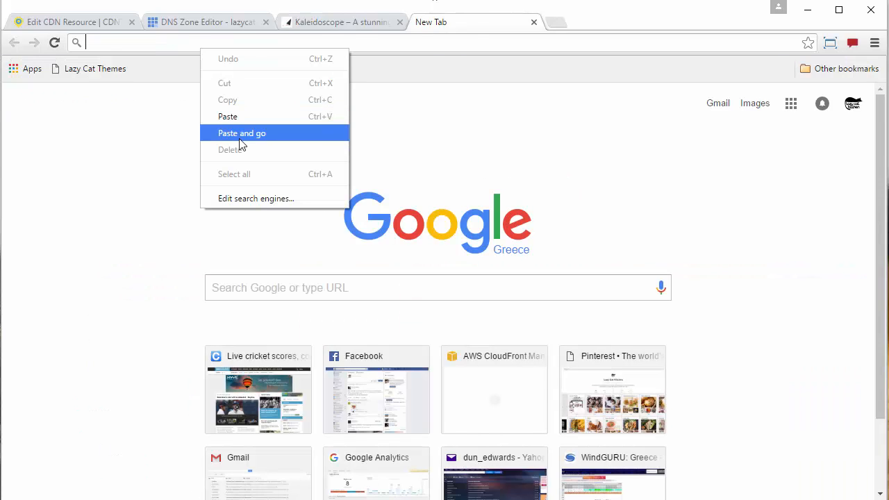
pyautogui.click(241, 134)
# Replace the kaleidoscope subdomain in the image's address with cdn and load the image from cdn.lazycatdev.com.
pyautogui.click(136, 46)
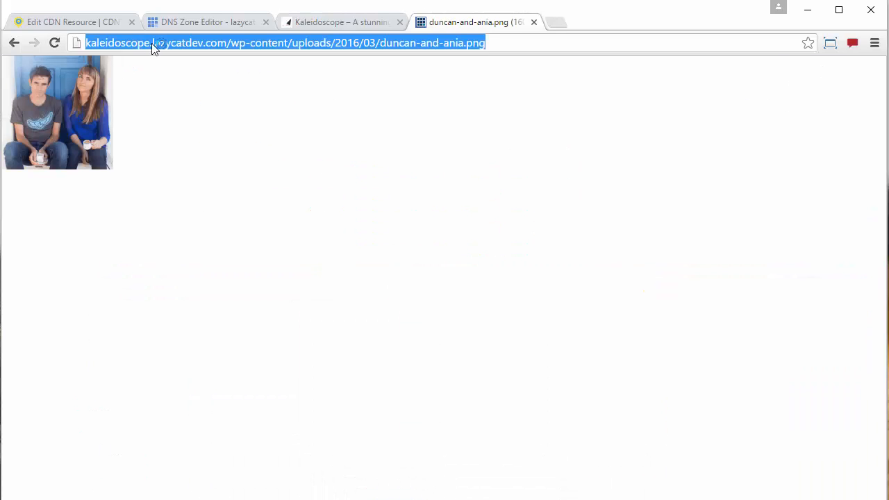
pyautogui.click(150, 43)
pyautogui.hotkey('shift', 'Home')
pyautogui.write('cdn')
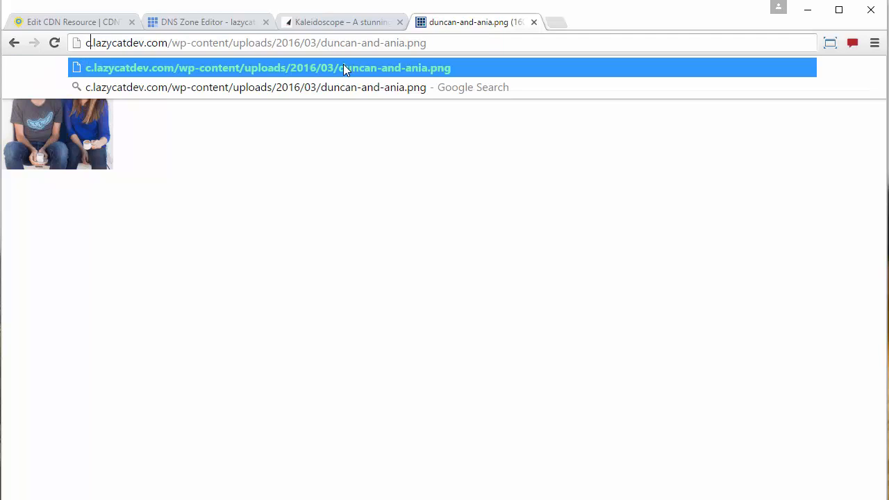
pyautogui.press('End')
pyautogui.press('Return')
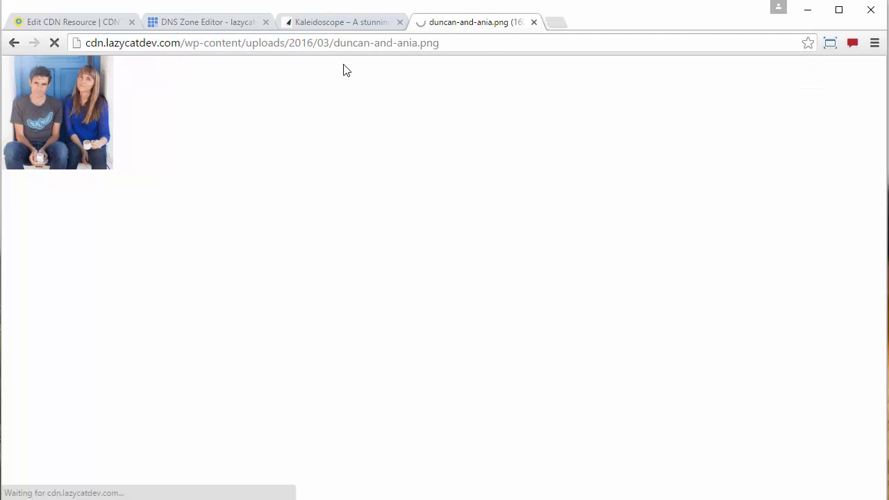